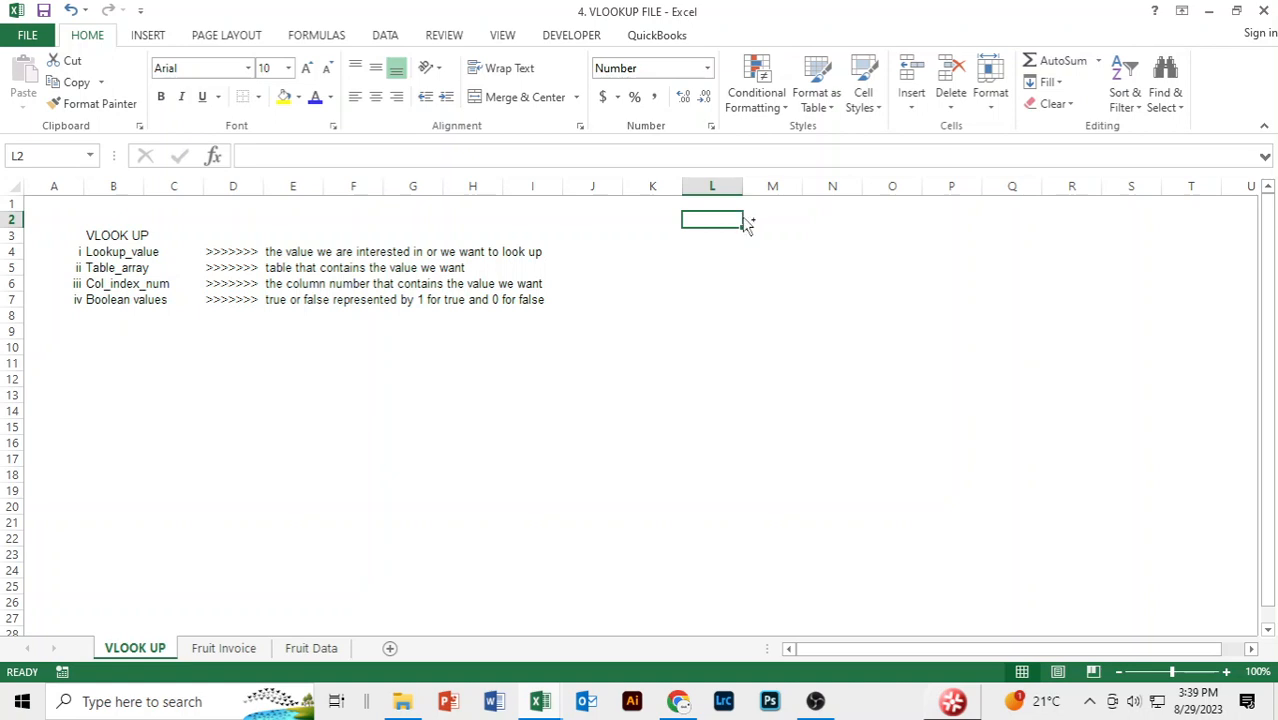
Step: Clear the existing price formulas from C5:C8 on the Fruit Invoice sheet after viewing the Fruit Data sheet
key(ctrl+Page_Down)
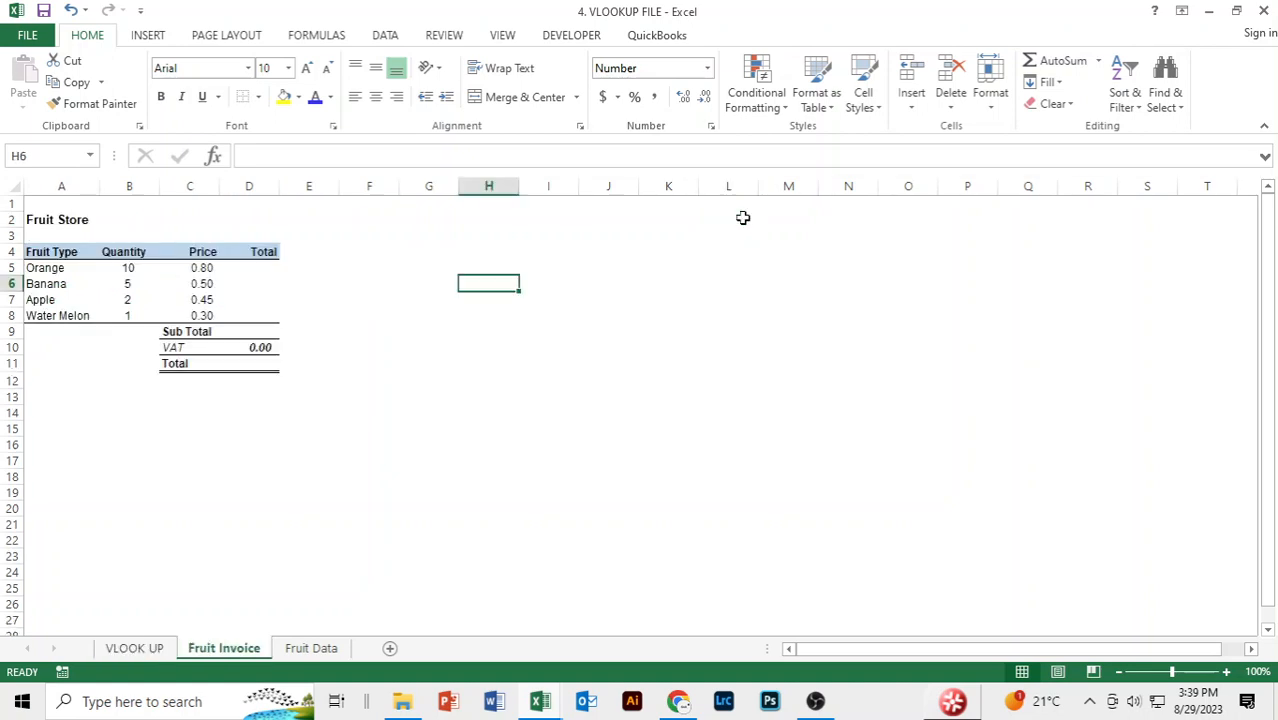
key(ctrl+Page_Down)
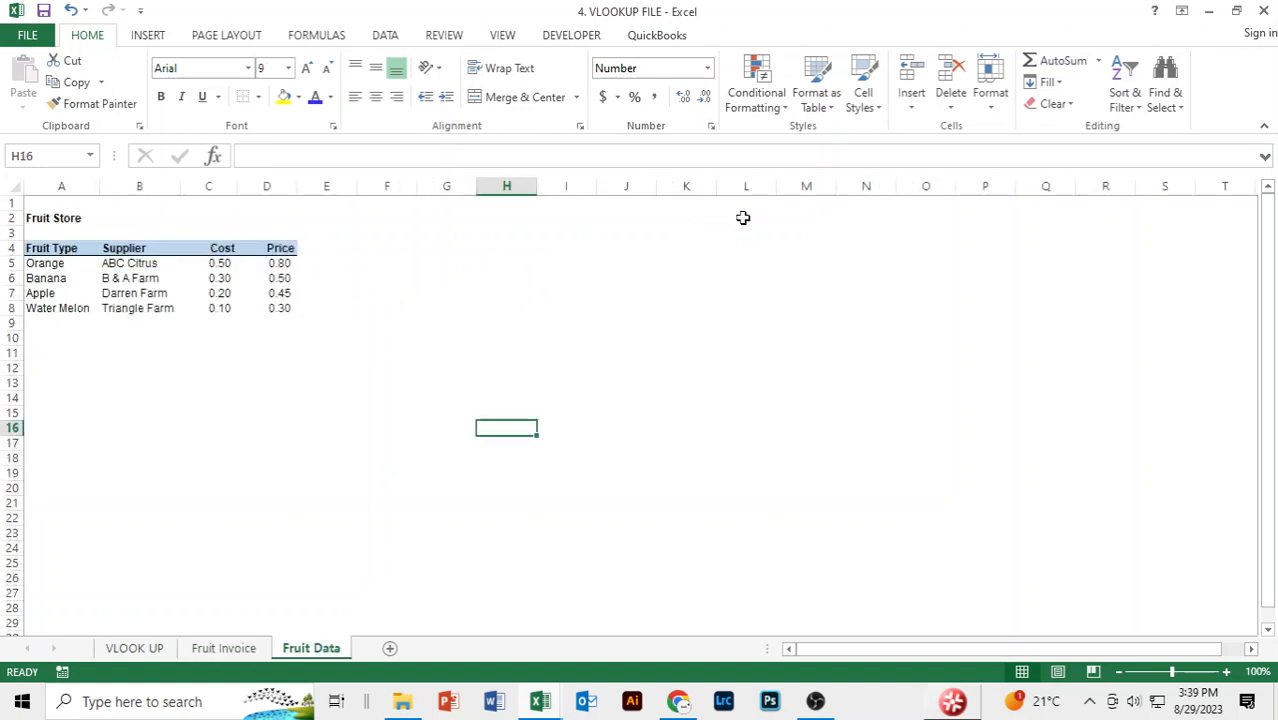
key(ctrl+Page_Up)
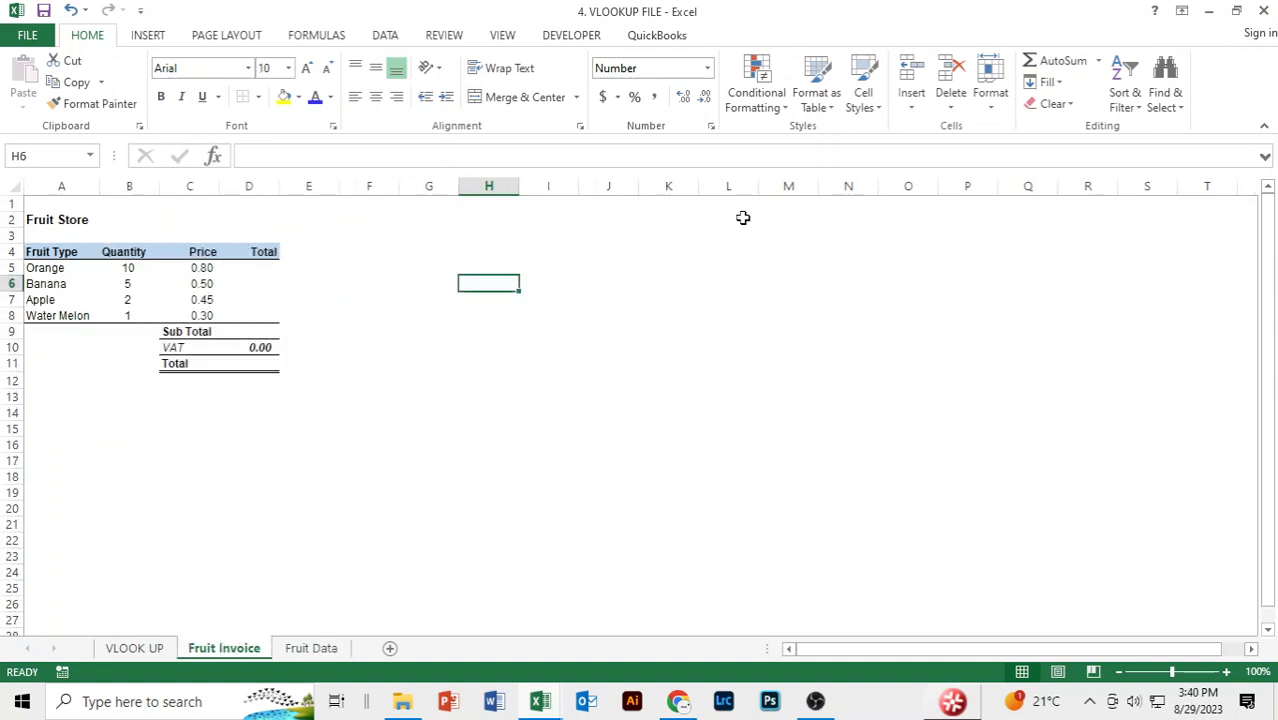
key(Left)
key(Left)
key(Left)
key(Left)
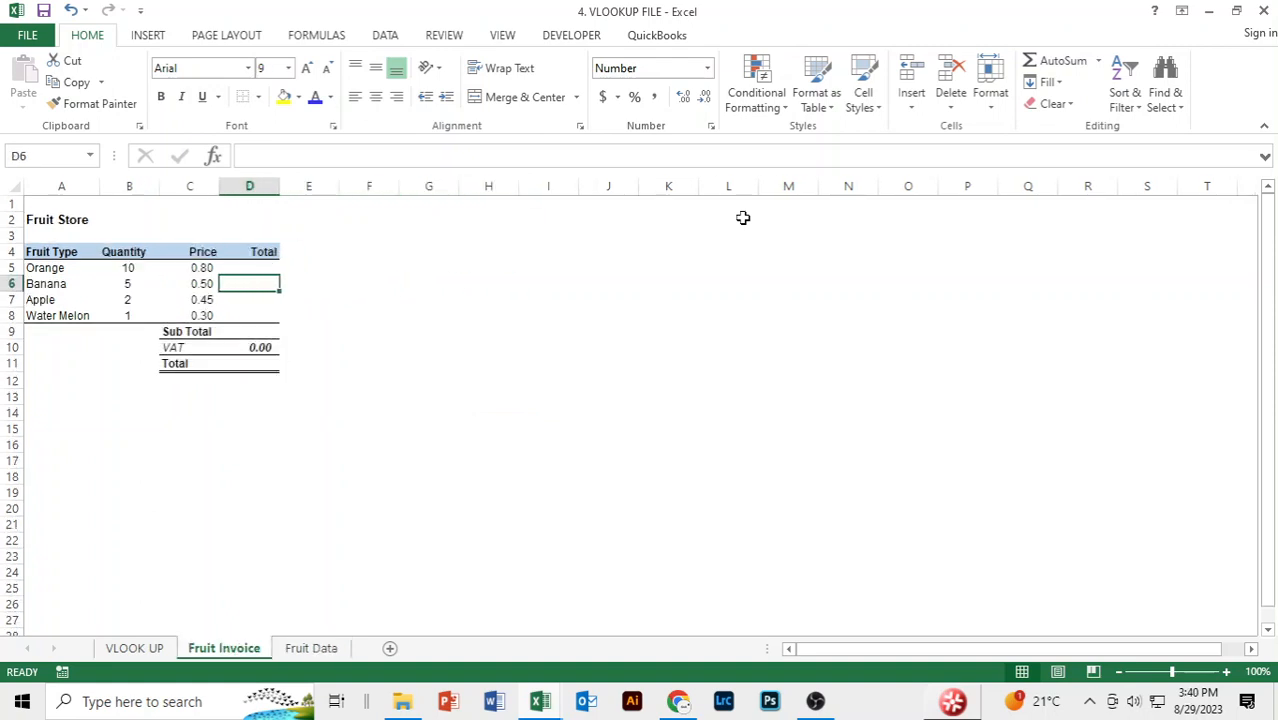
key(Up)
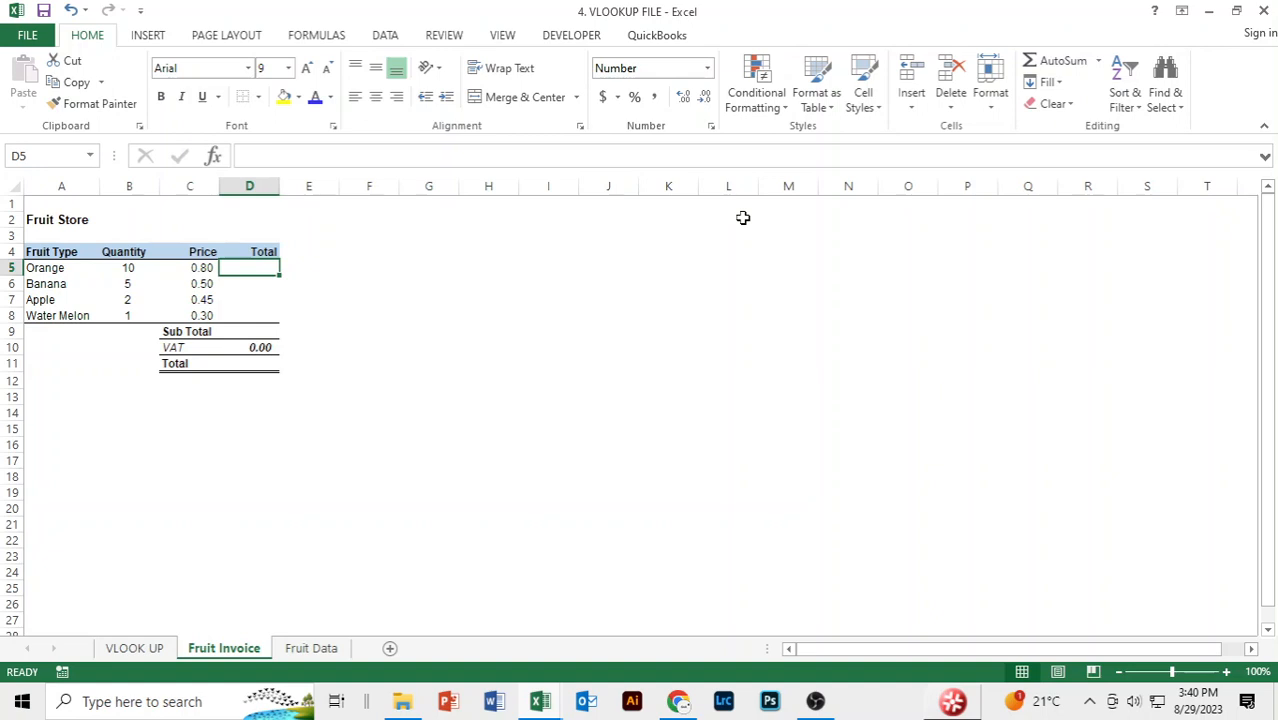
key(Left)
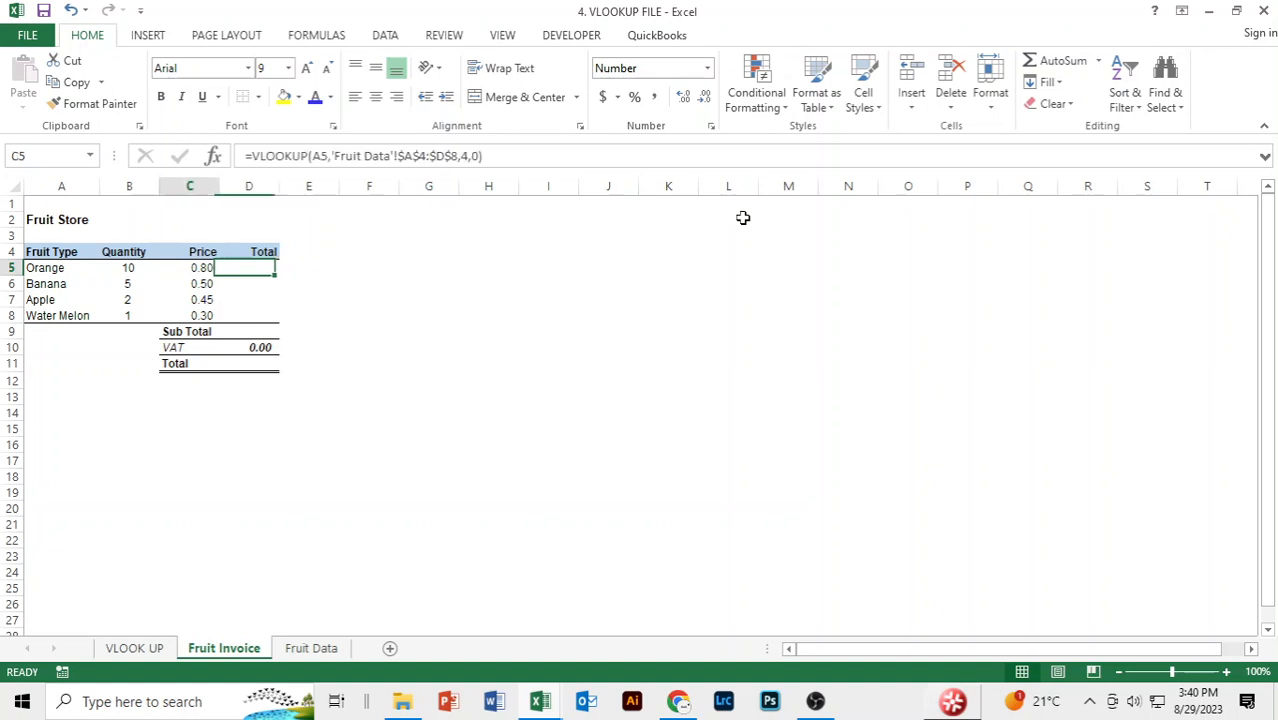
key(shift+Down)
key(shift+Down)
key(shift+Down)
key(End)
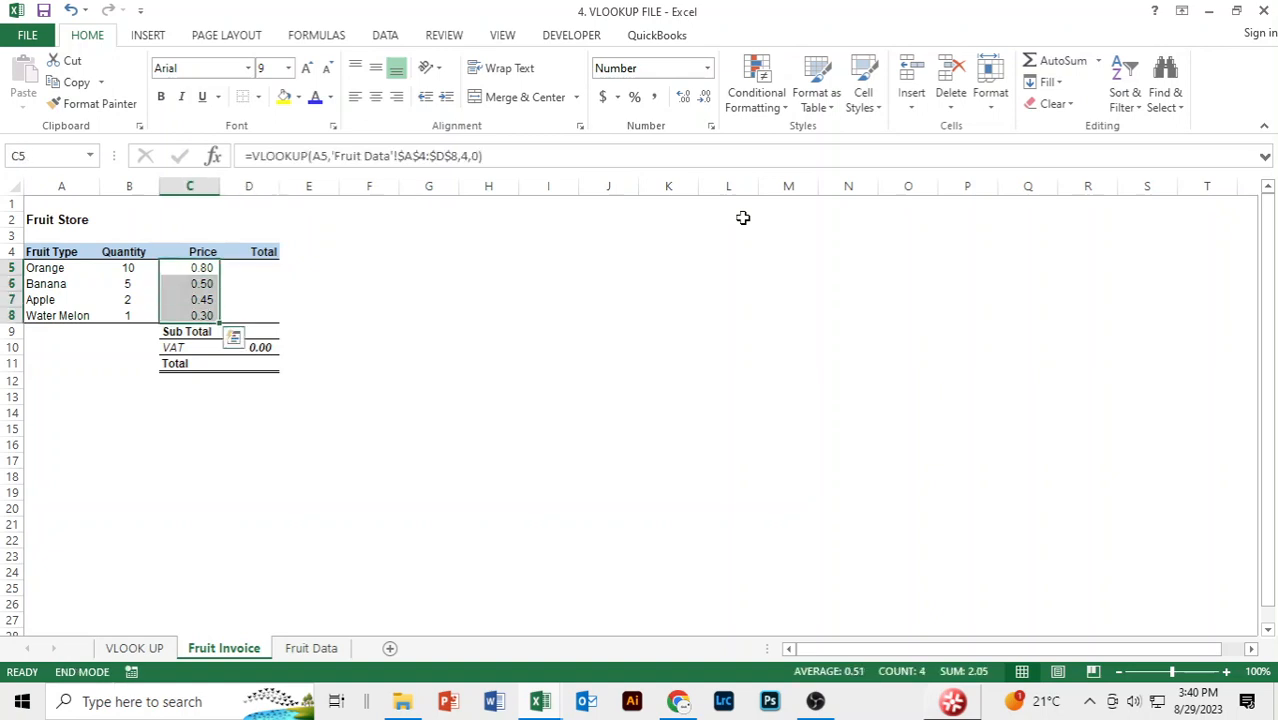
key(Delete)
click(304, 414)
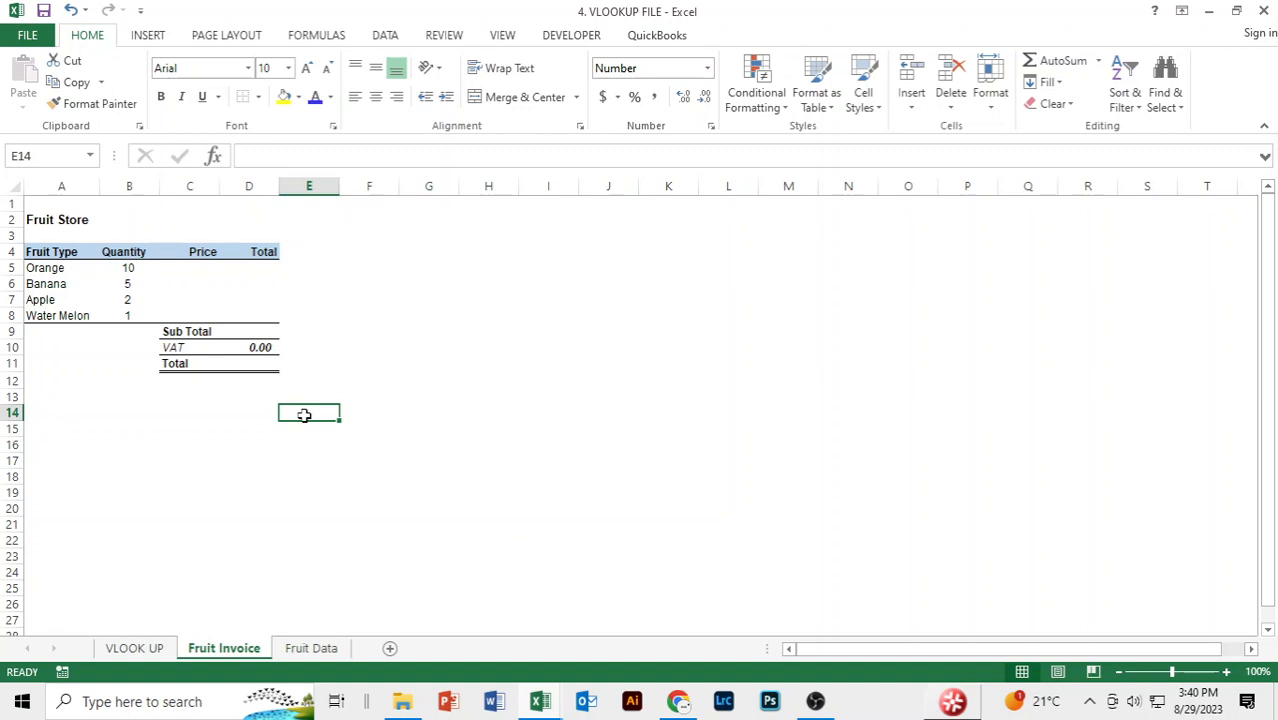
Step: Start a VLOOKUP formula in the Orange price cell C5 with A5 as the lookup value
click(190, 267)
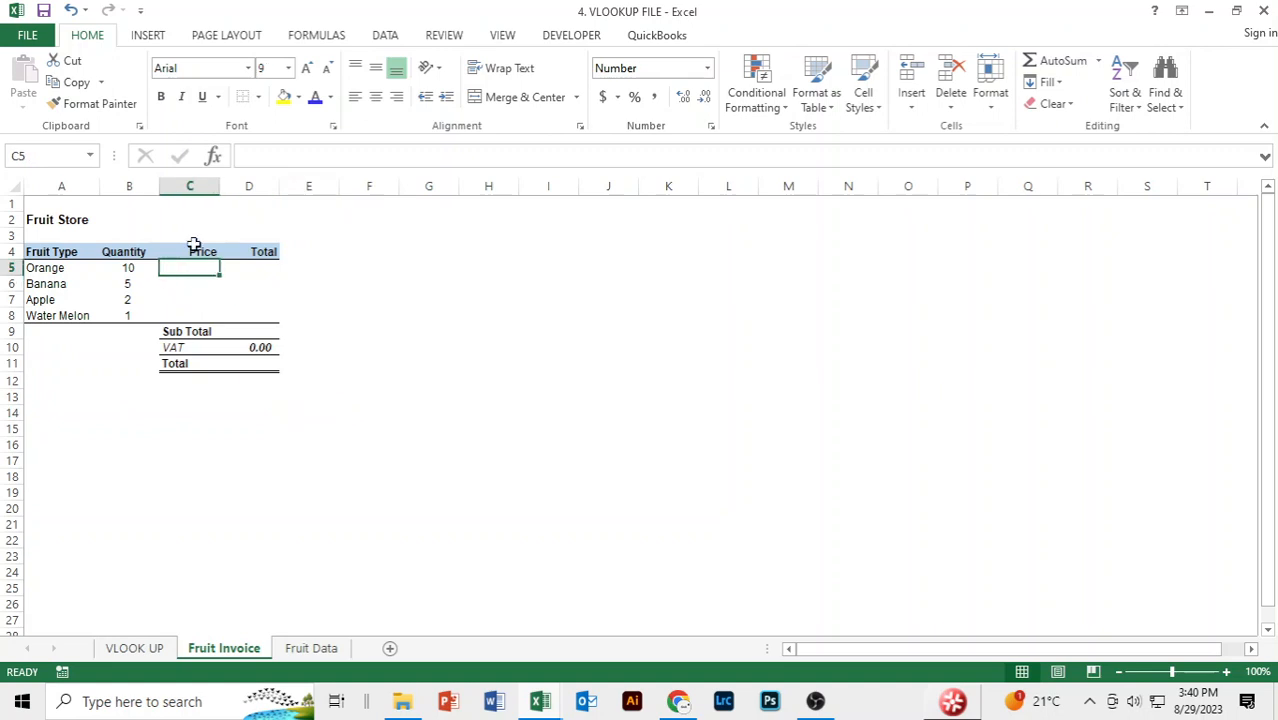
text(=v)
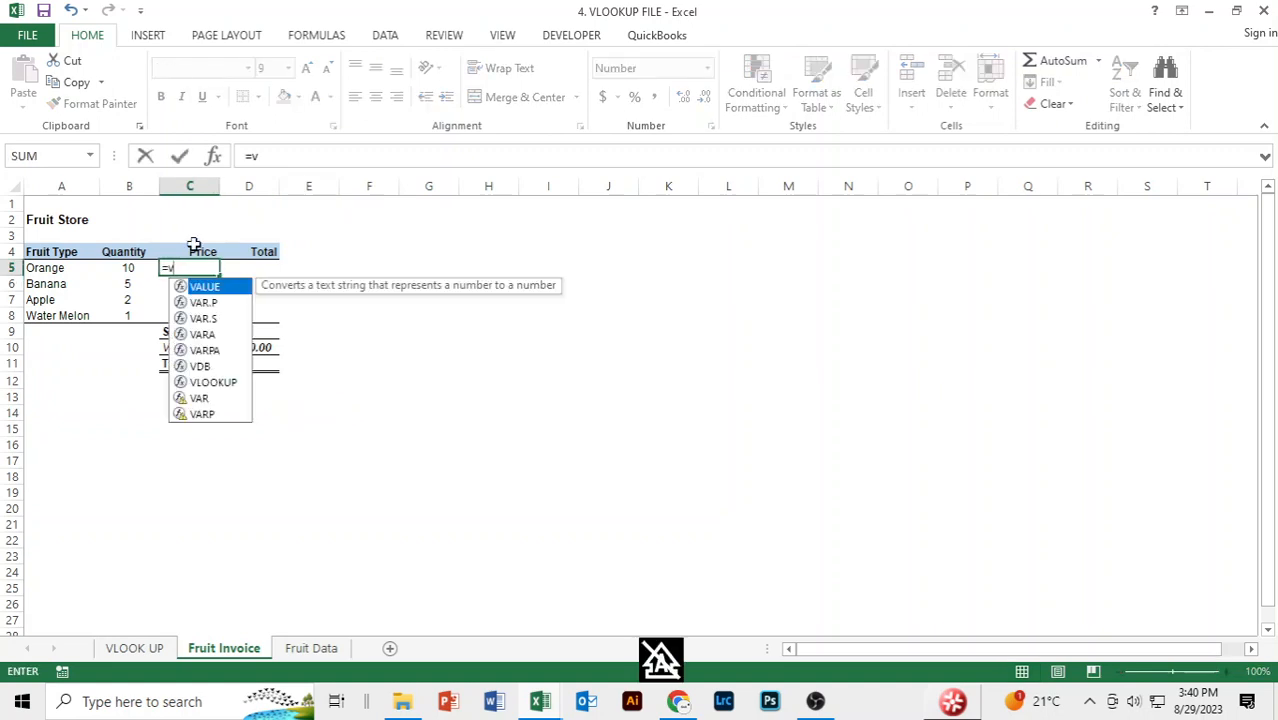
key(Down)
key(Down)
key(Down)
key(Down)
key(Down)
key(Down)
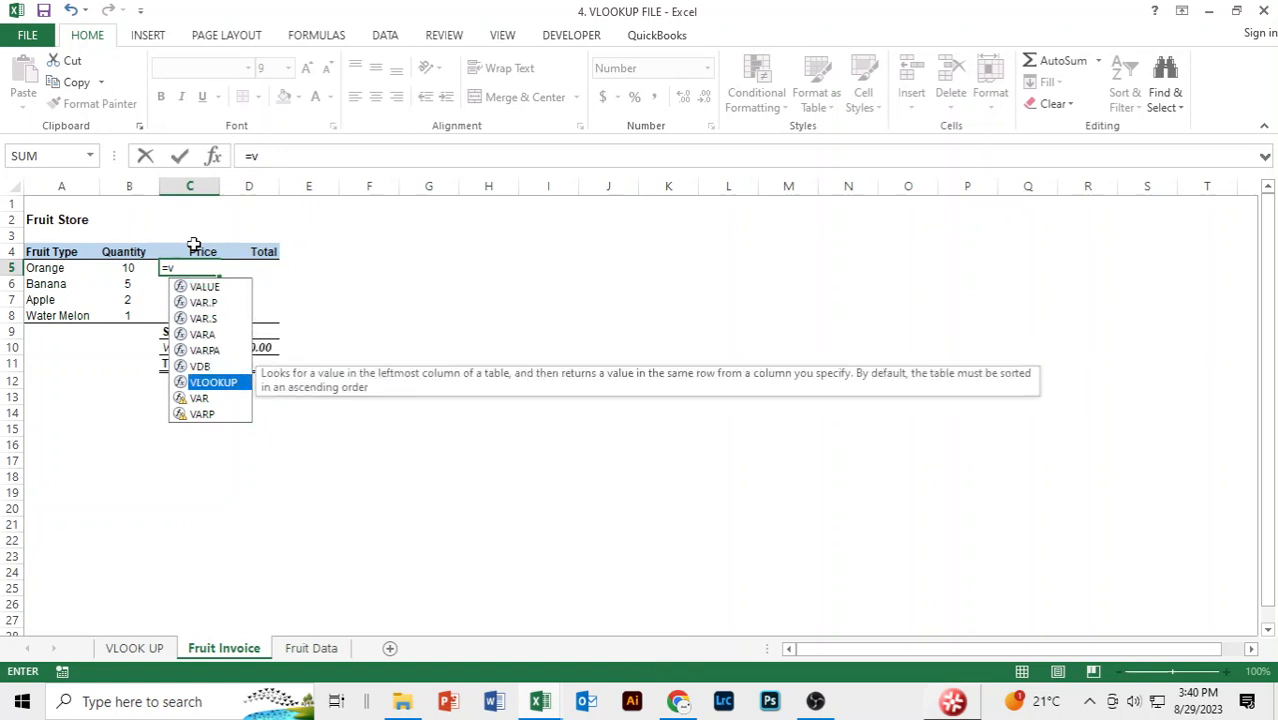
key(Tab)
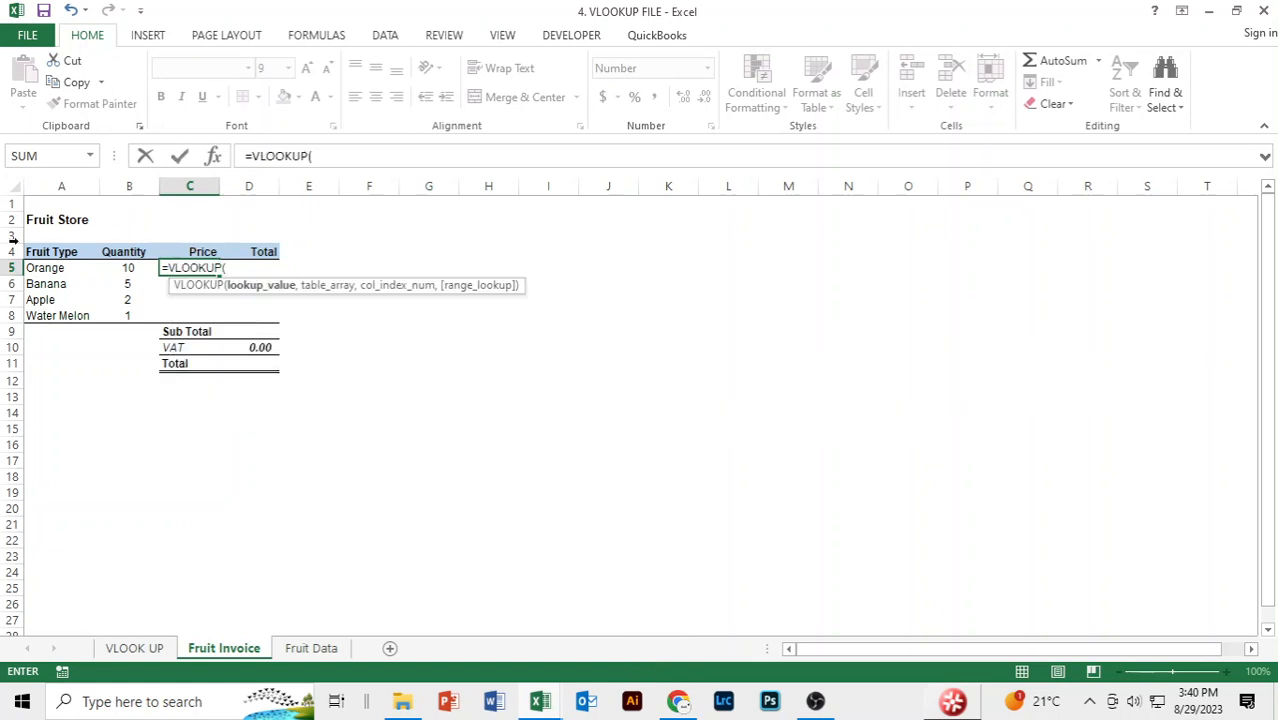
click(46, 267)
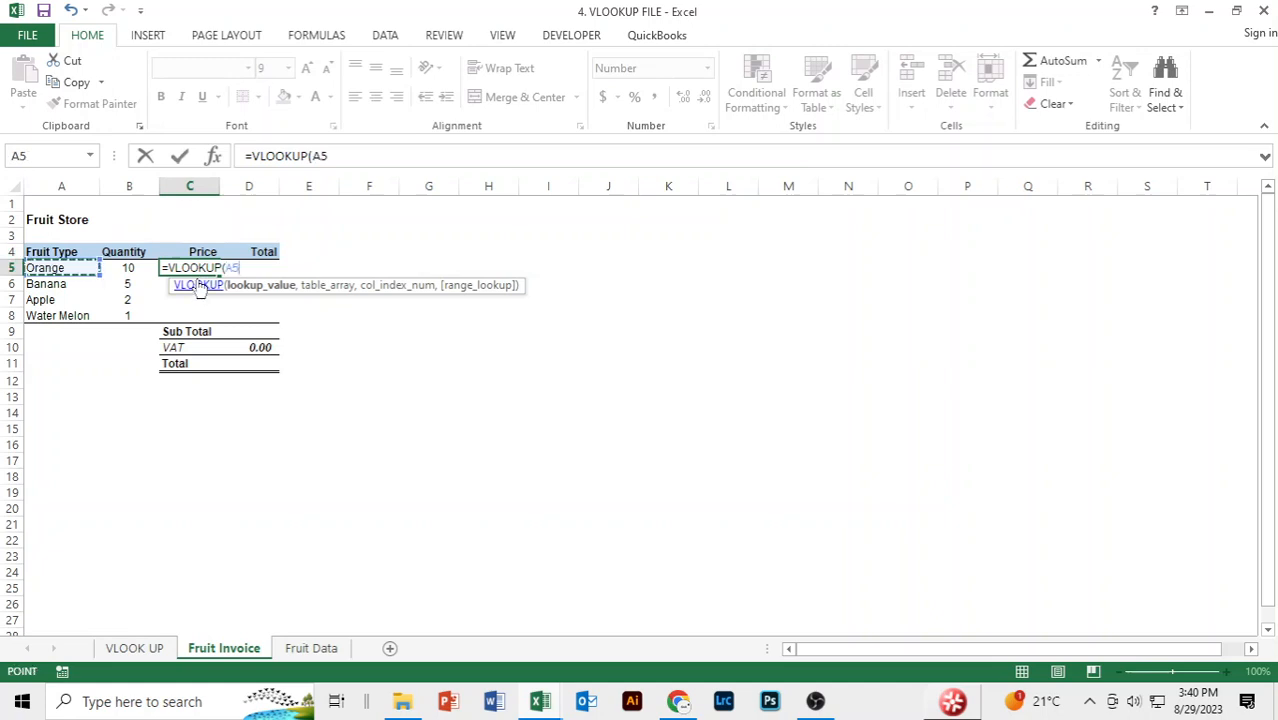
text(,)
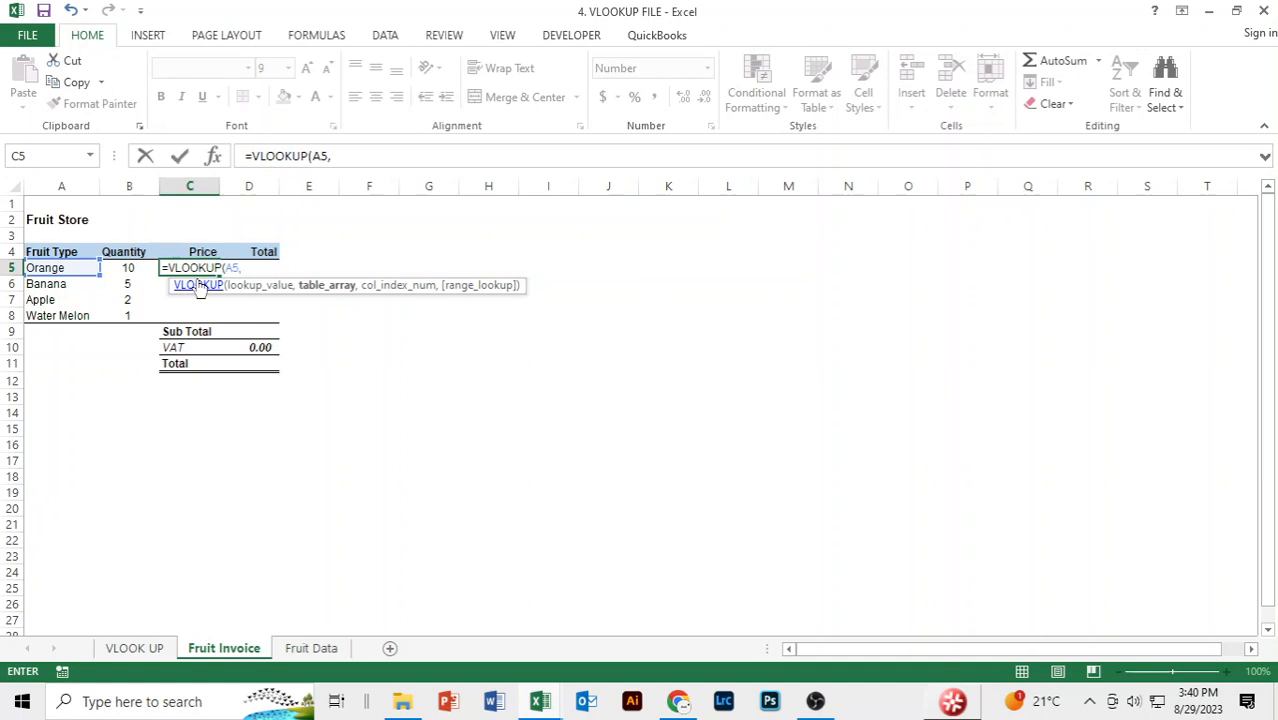
Step: Set the formula's table array to A4:D8 on the Fruit Data sheet, as the absolute reference $A$4:$D$8
key(ctrl+Page_Down)
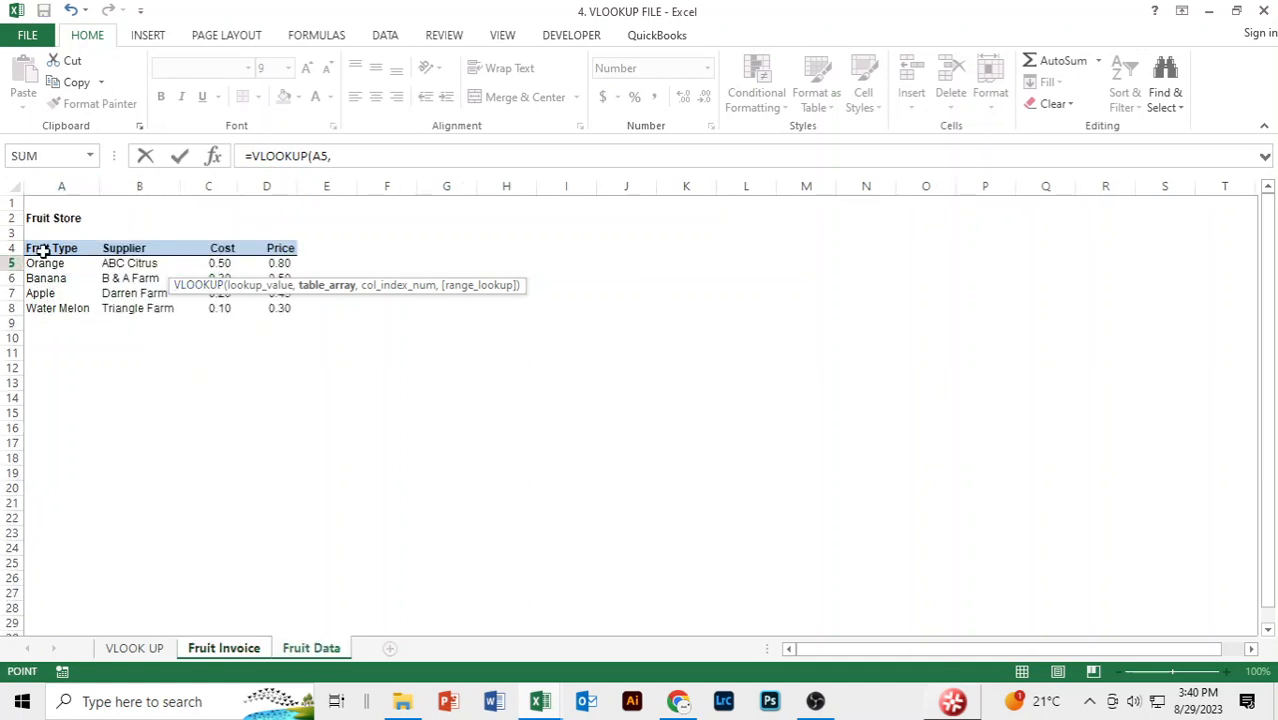
drag(43, 248, 254, 320)
key(F4)
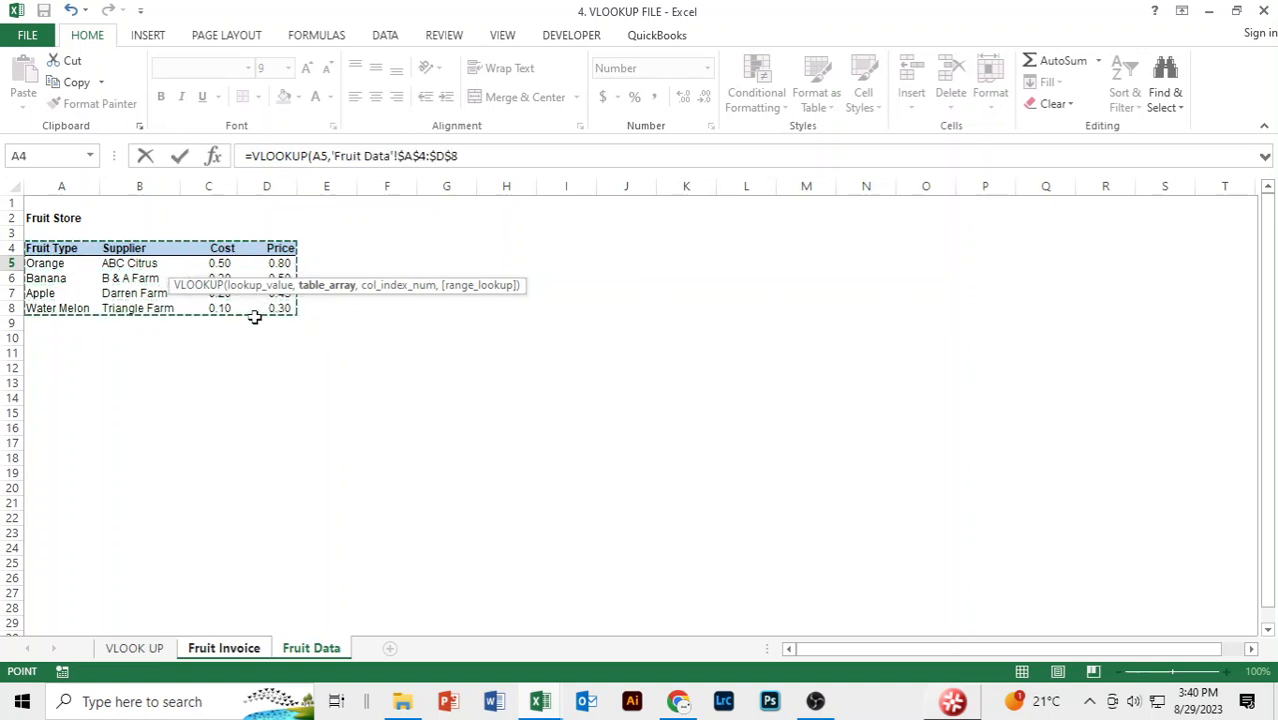
text(,)
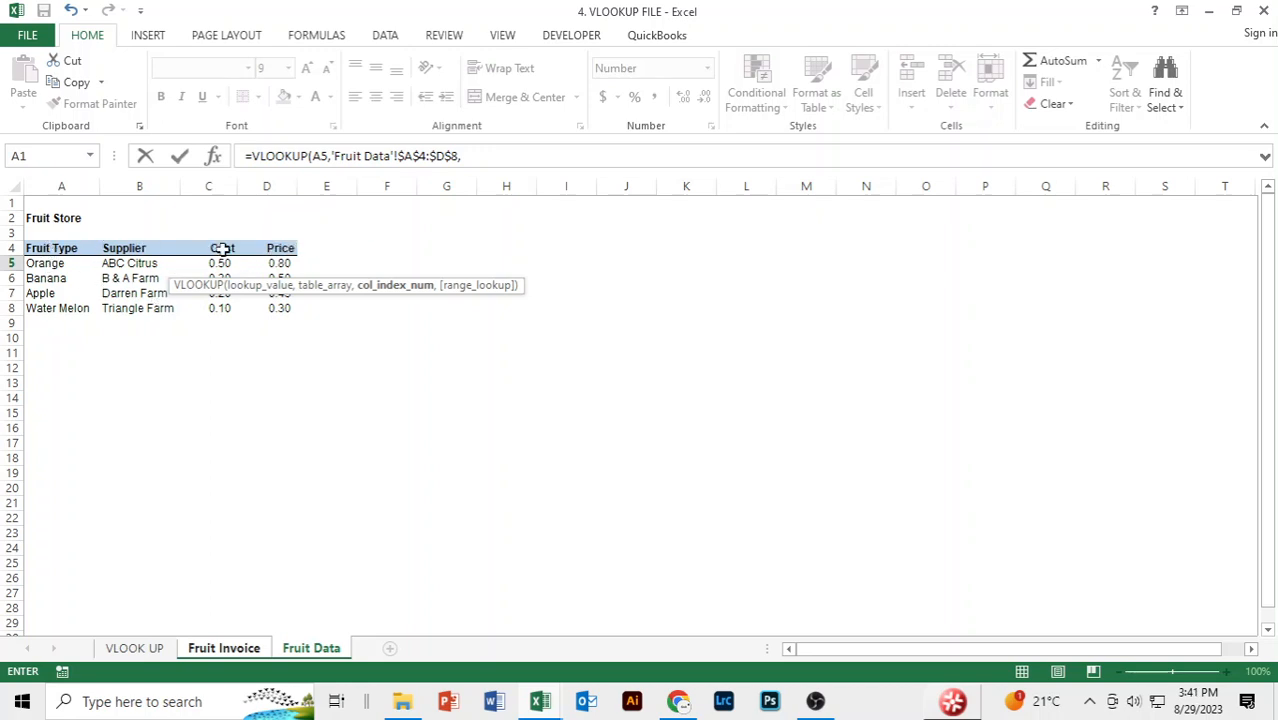
Step: Complete the VLOOKUP with column index 4 and range lookup 0, and fill it down to C8
click(522, 149)
text(4)
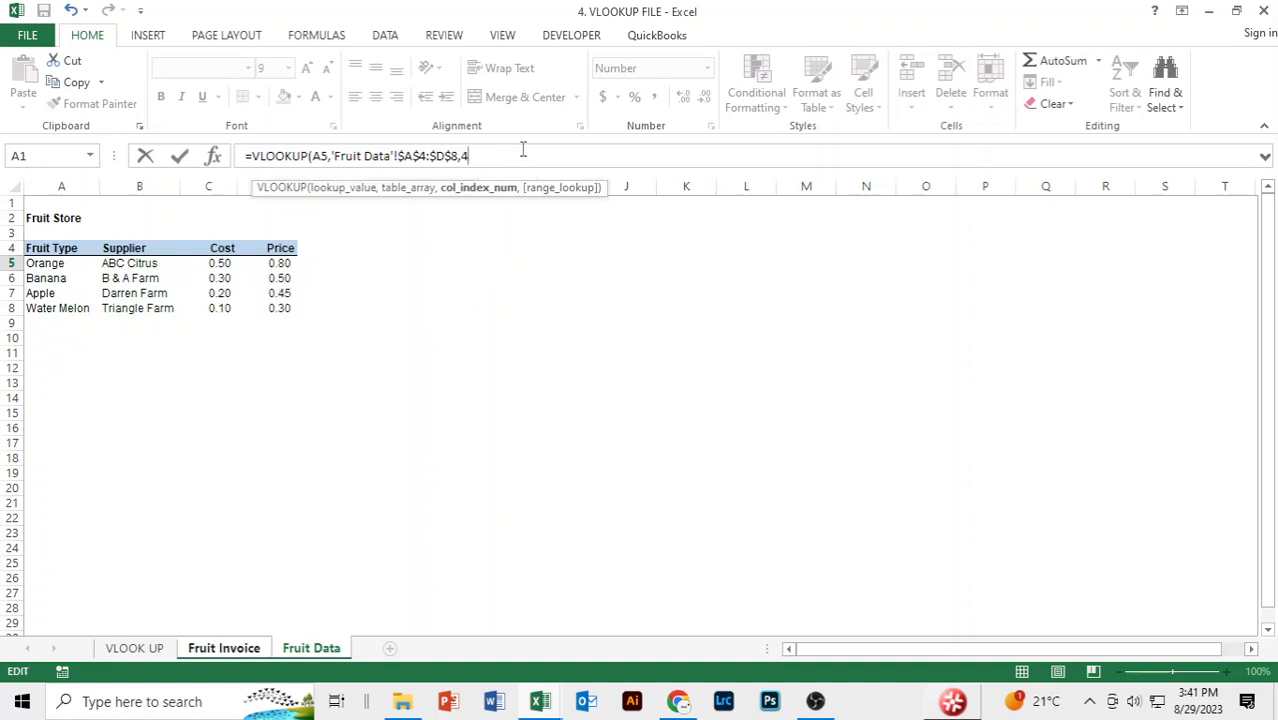
text(,)
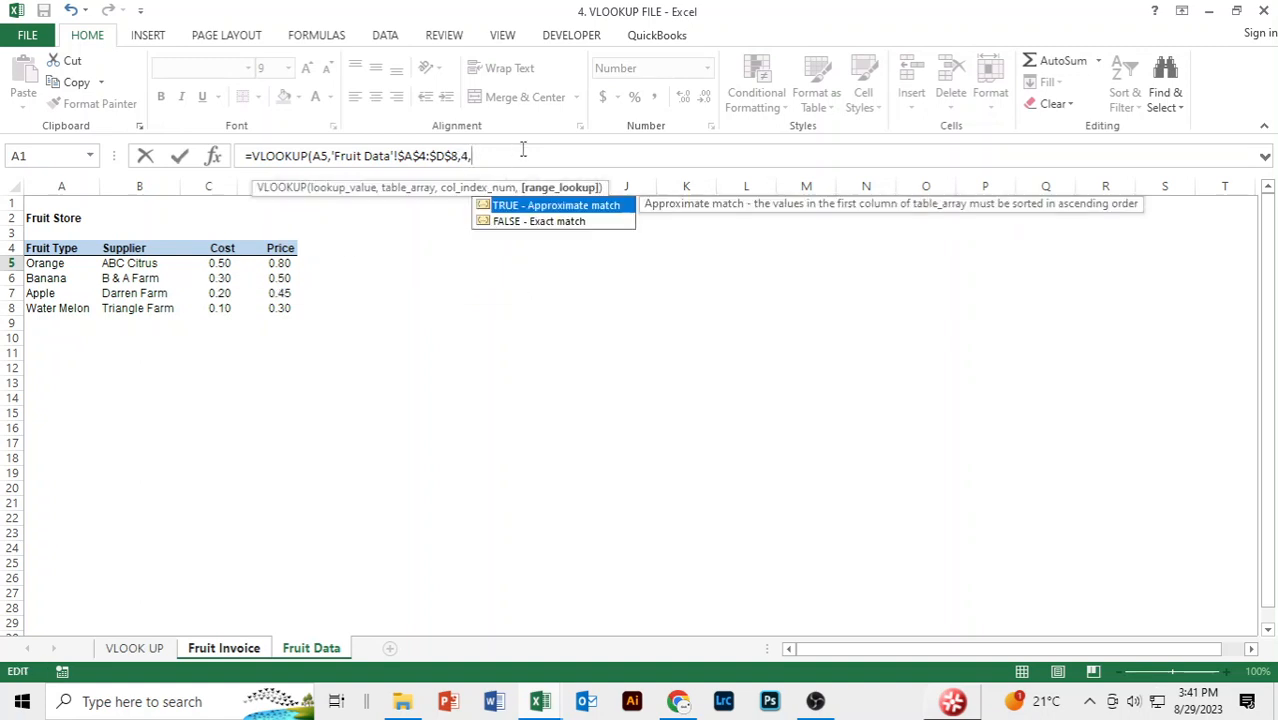
text(0))
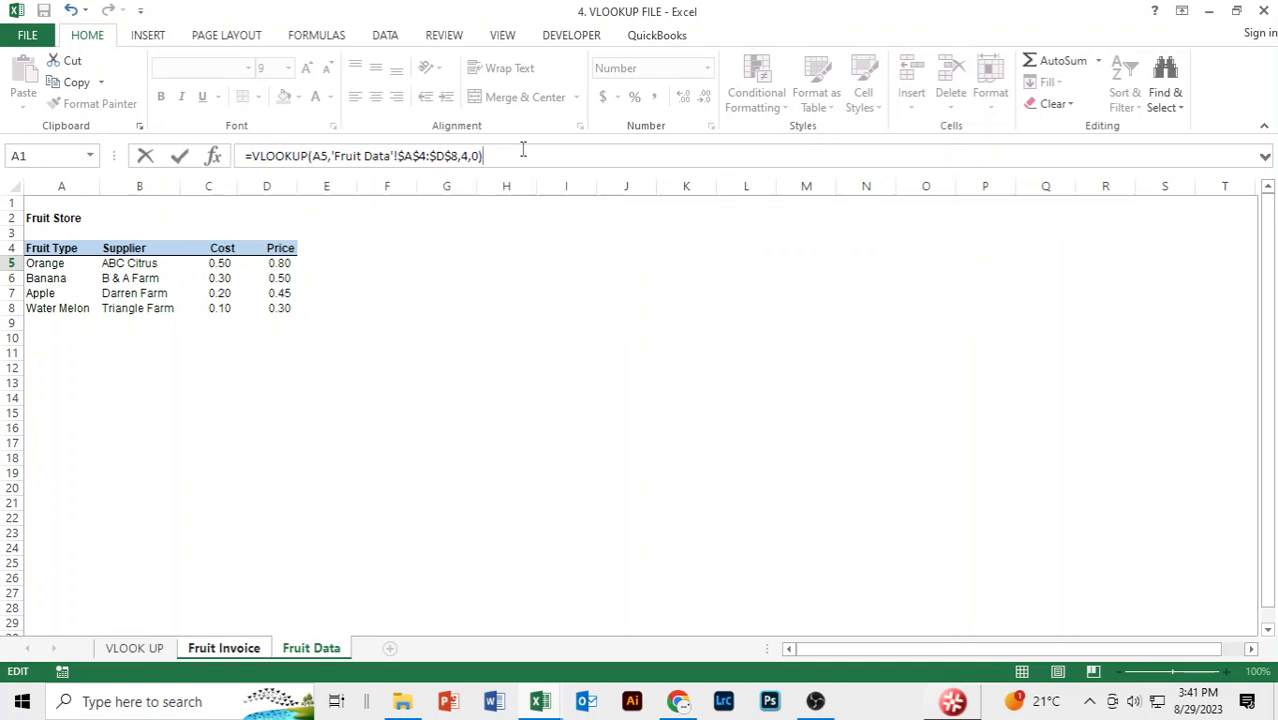
key(Return)
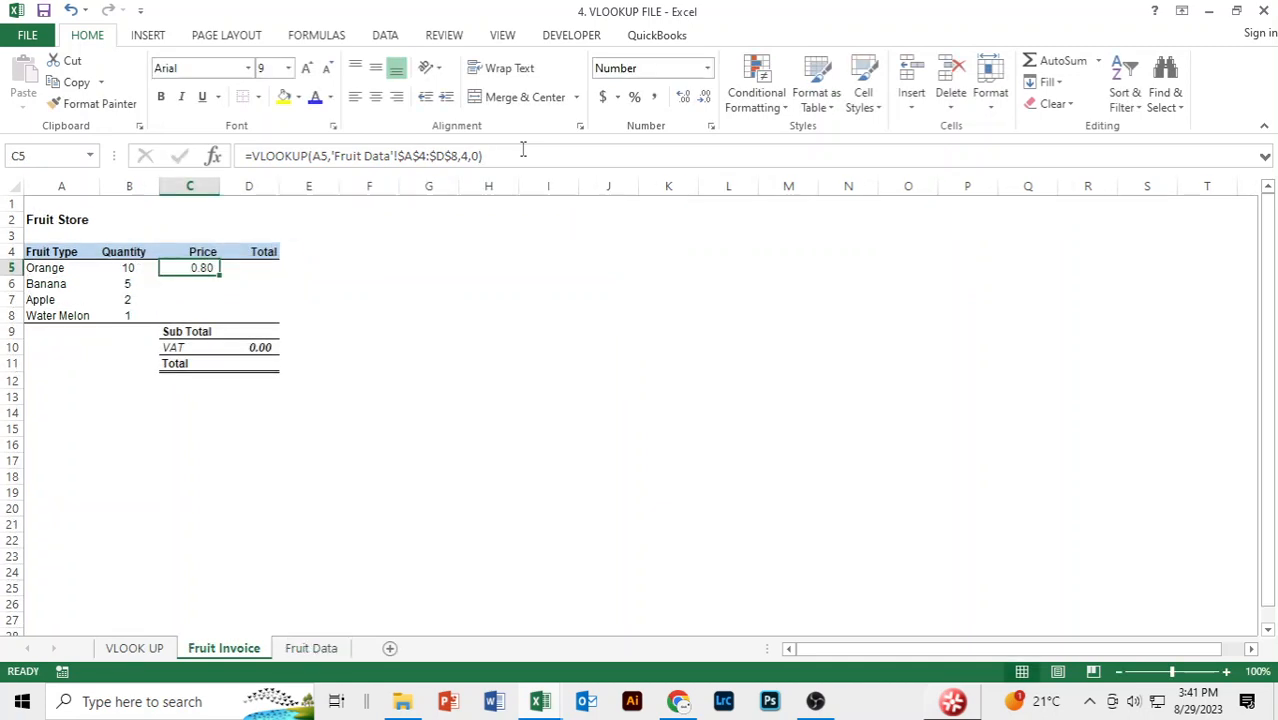
drag(221, 276, 222, 318)
Step: Remove the borders from the Banana and Apple price cells C6:C7
click(200, 283)
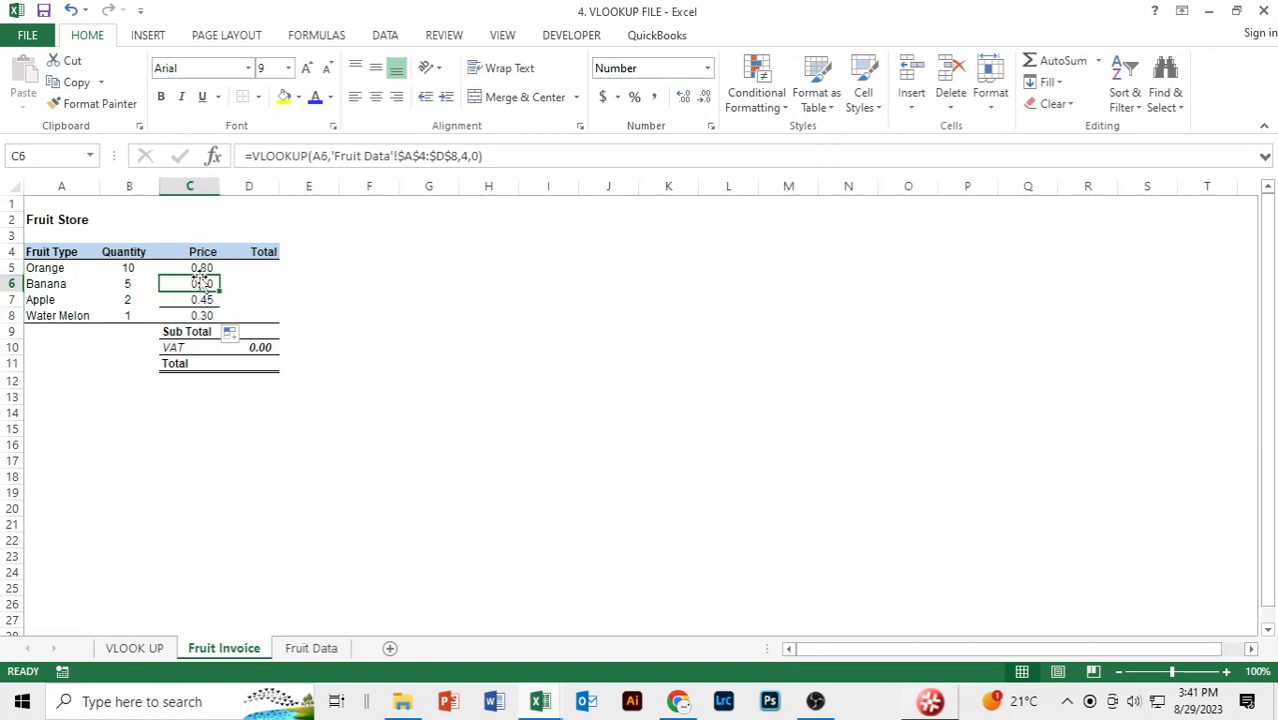
key(shift+Down)
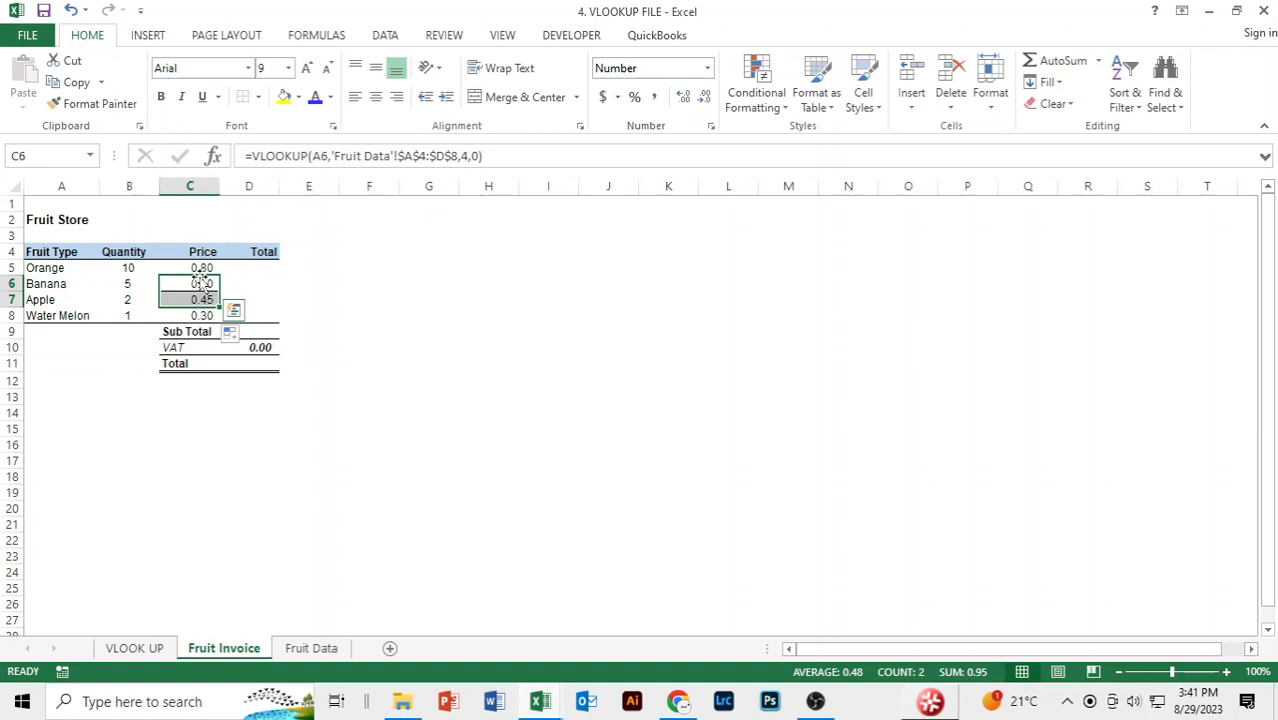
key(alt)
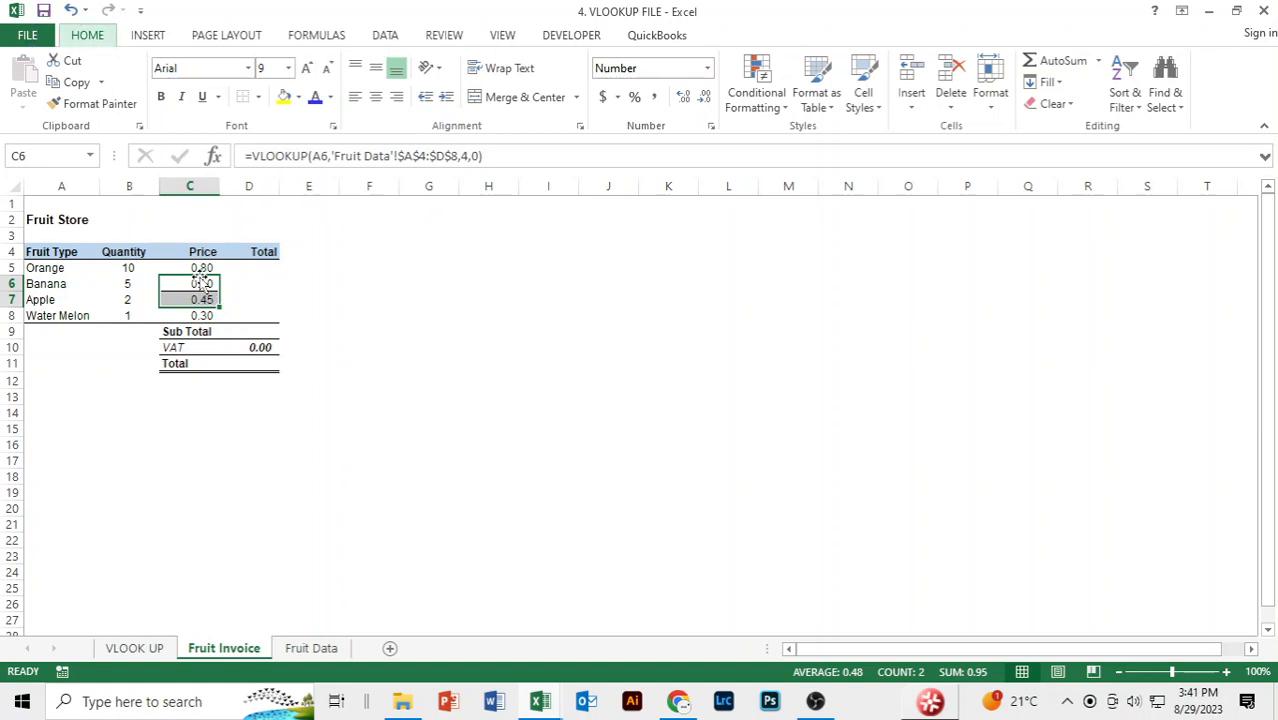
key(h)
key(b)
key(n)
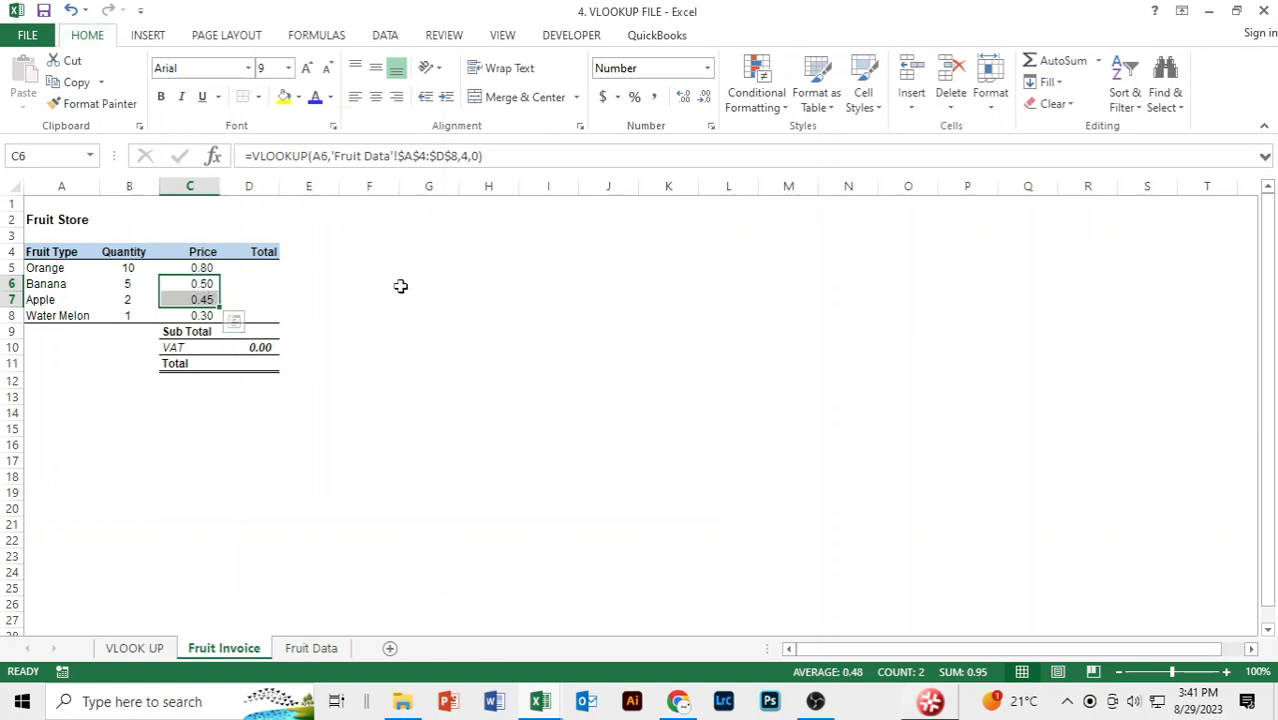
Step: Calculate the Orange total in D5 as quantity times price with the formula =B5*C5
click(256, 268)
text(=)
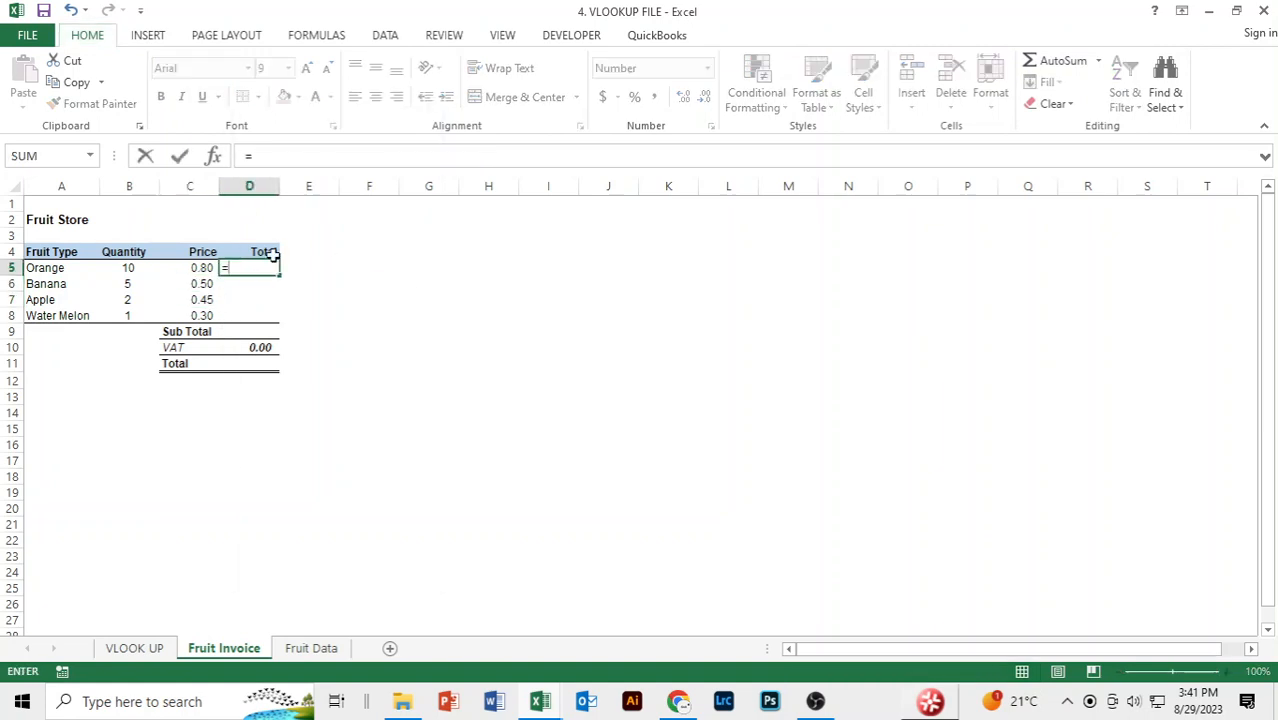
key(Left)
key(Left)
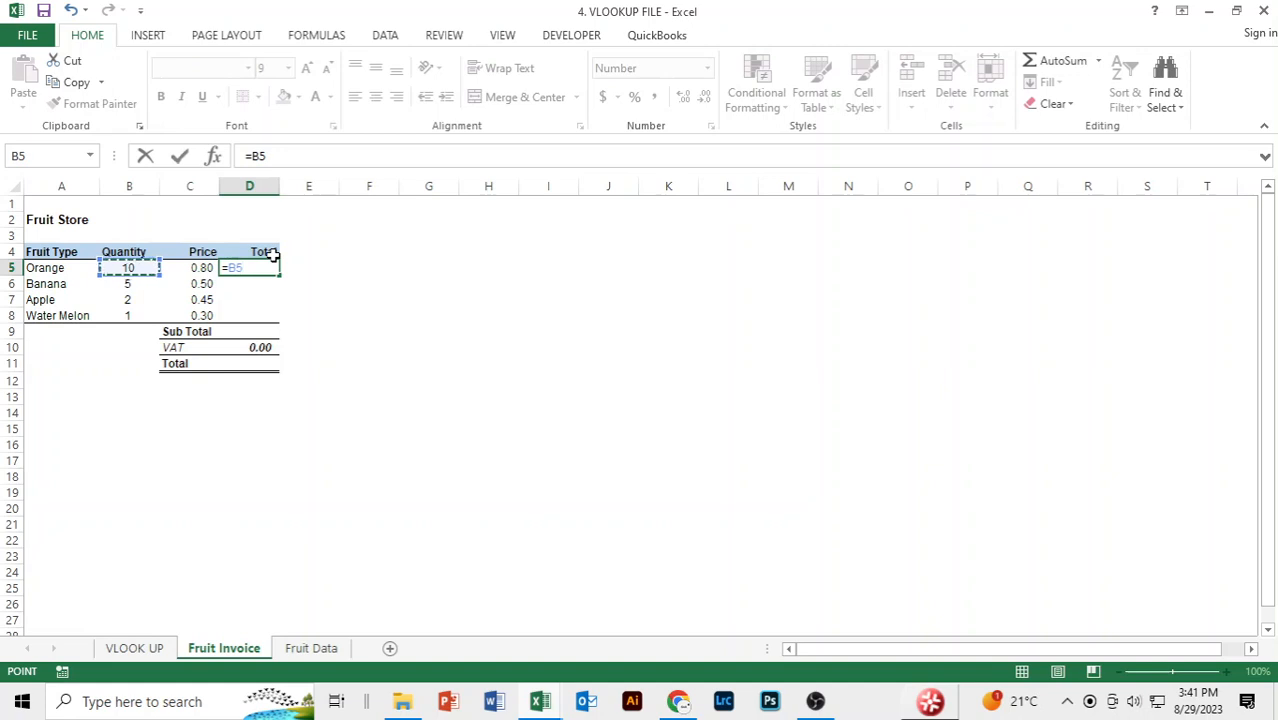
text(*)
key(Left)
key(Return)
Step: Fill the total formula from D5 down to D8 and remove the borders from D6:D7
key(Up)
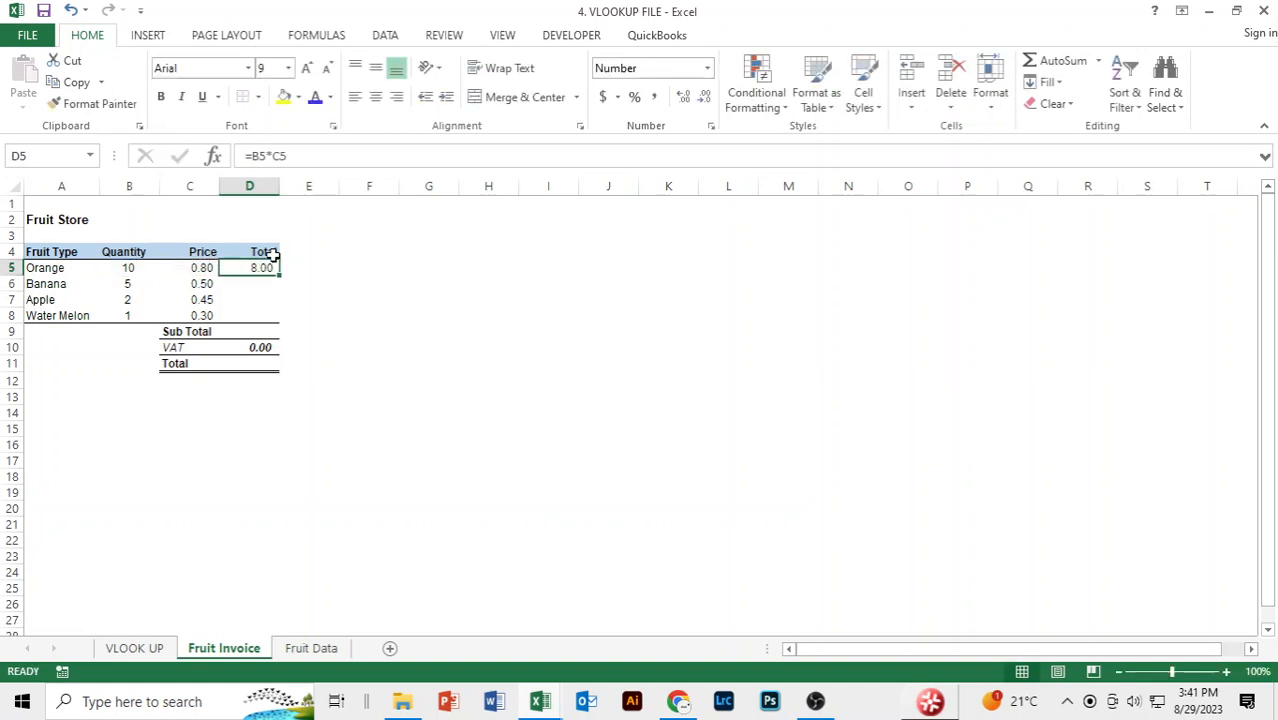
key(shift+Down)
key(shift+Down)
key(shift+Down)
key(ctrl+d)
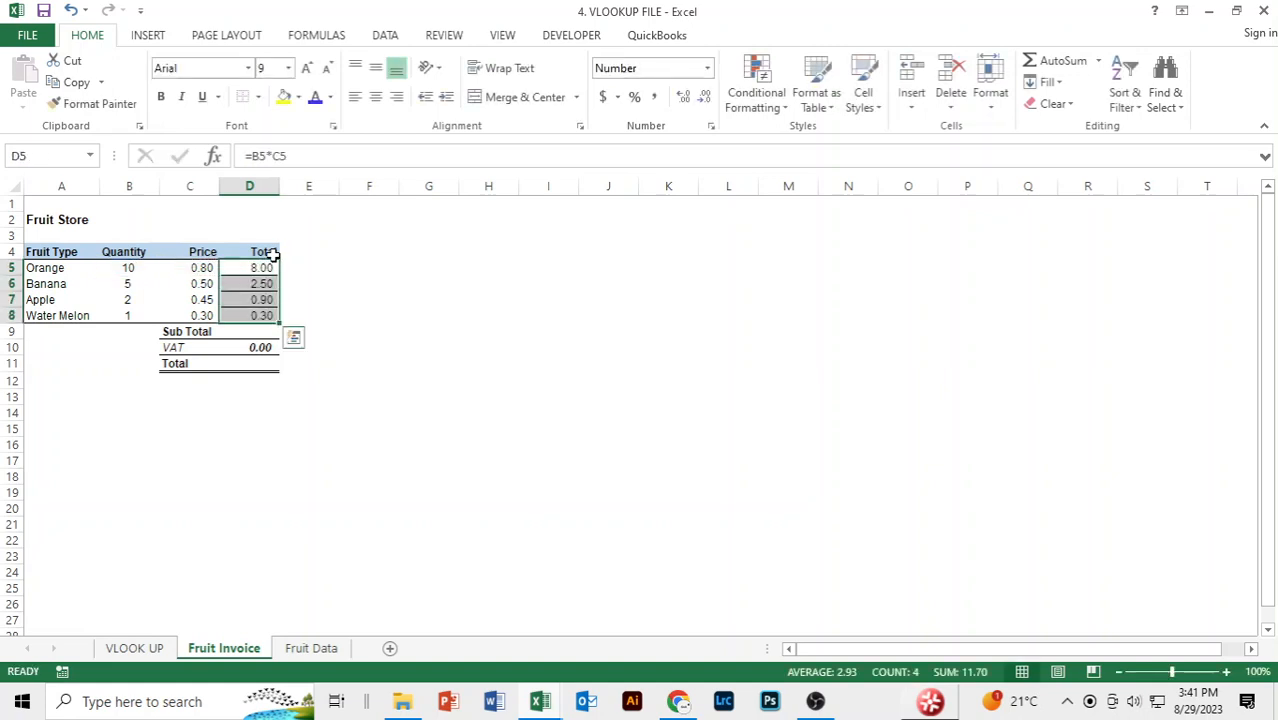
drag(248, 283, 254, 300)
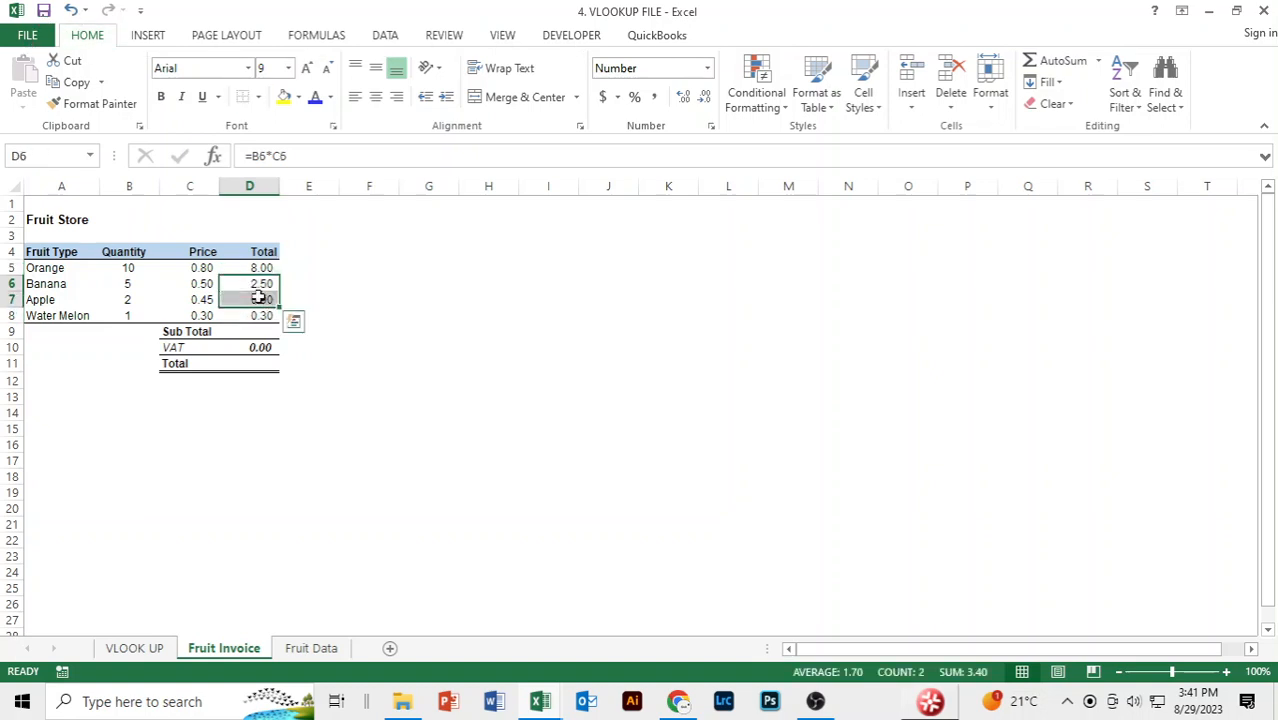
Step: Enter the Sub Total in D9 as the sum of D5:D8
click(270, 333)
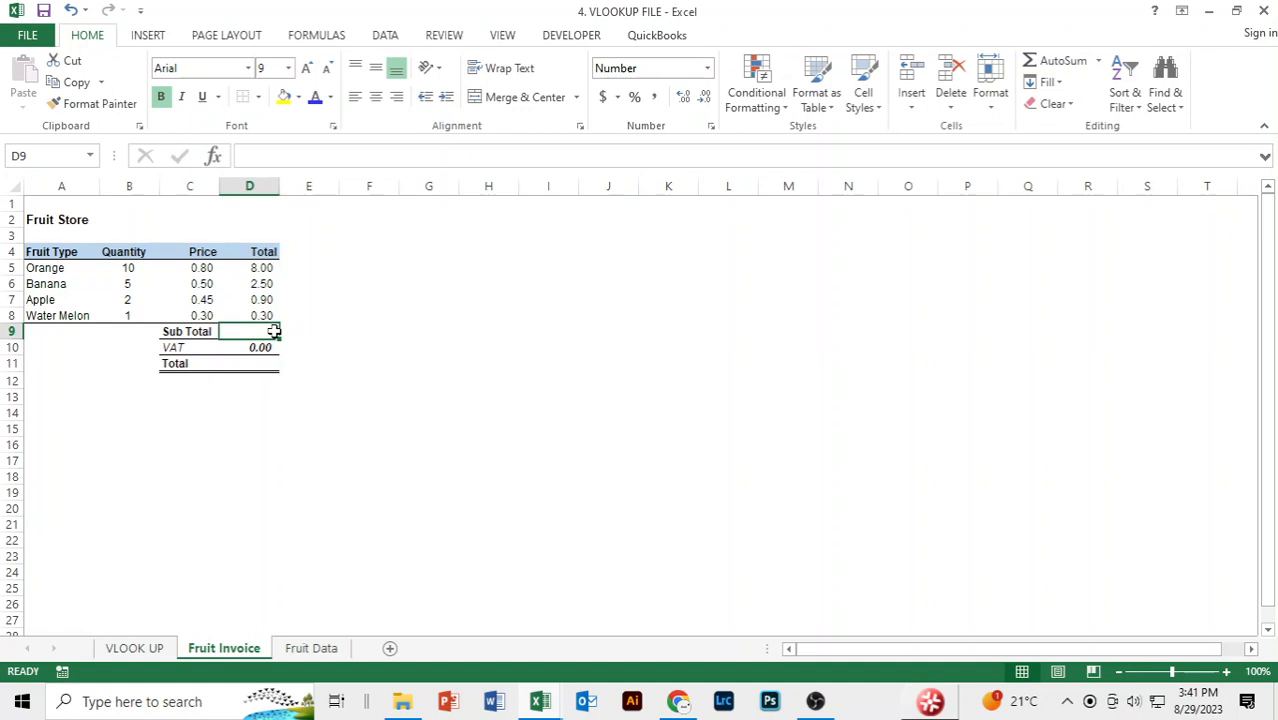
key(alt+equal)
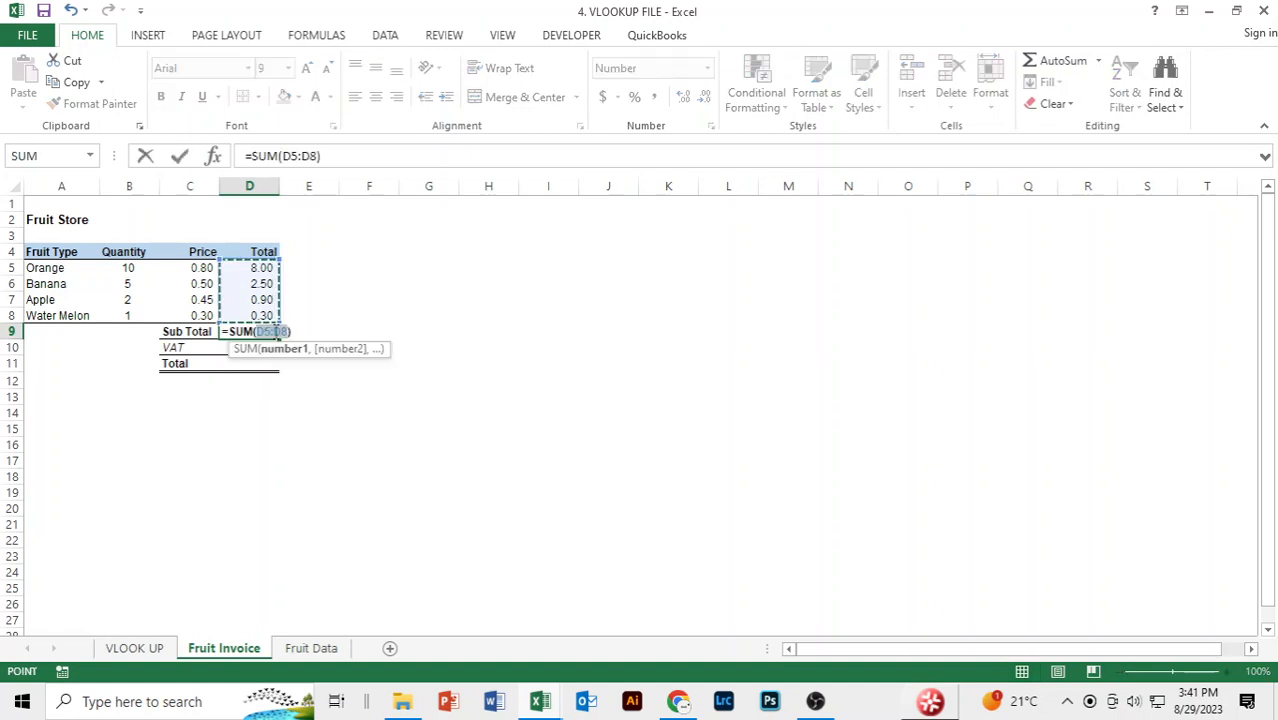
key(ctrl+Return)
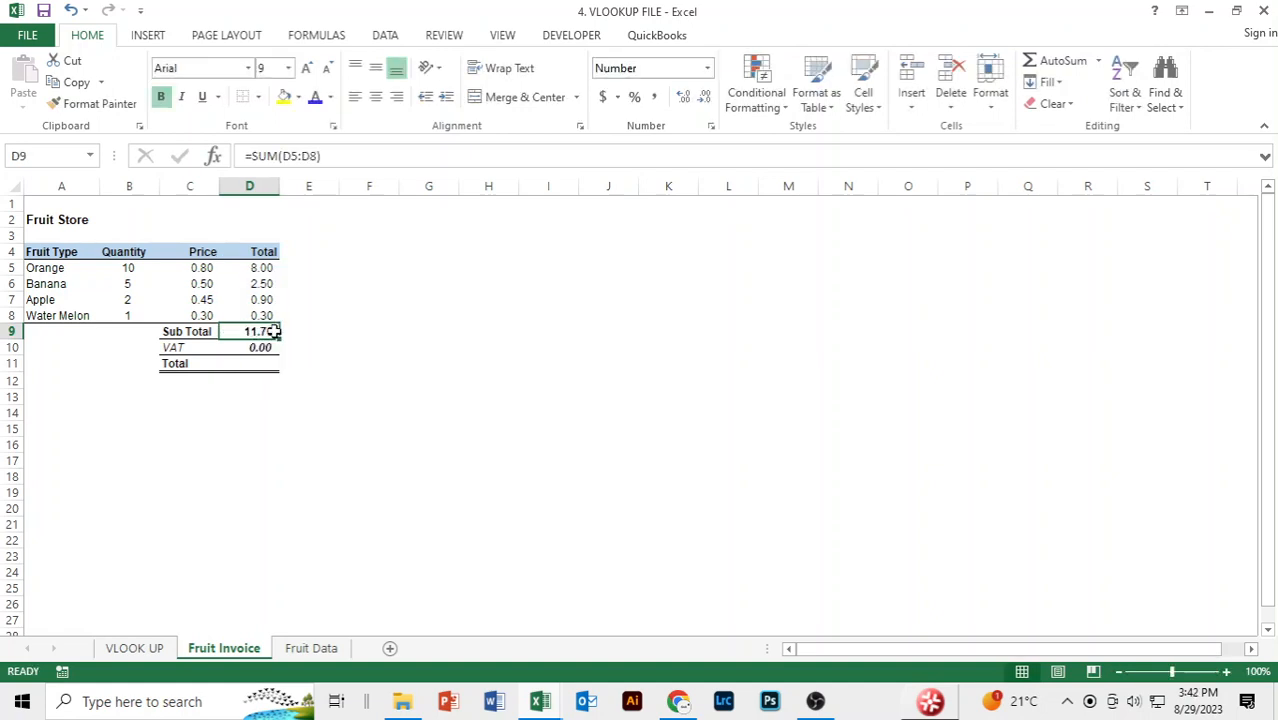
Step: Enter the invoice Total in D11 as Sub Total plus VAT with the formula =D9+D10
key(Down)
key(Down)
text(=)
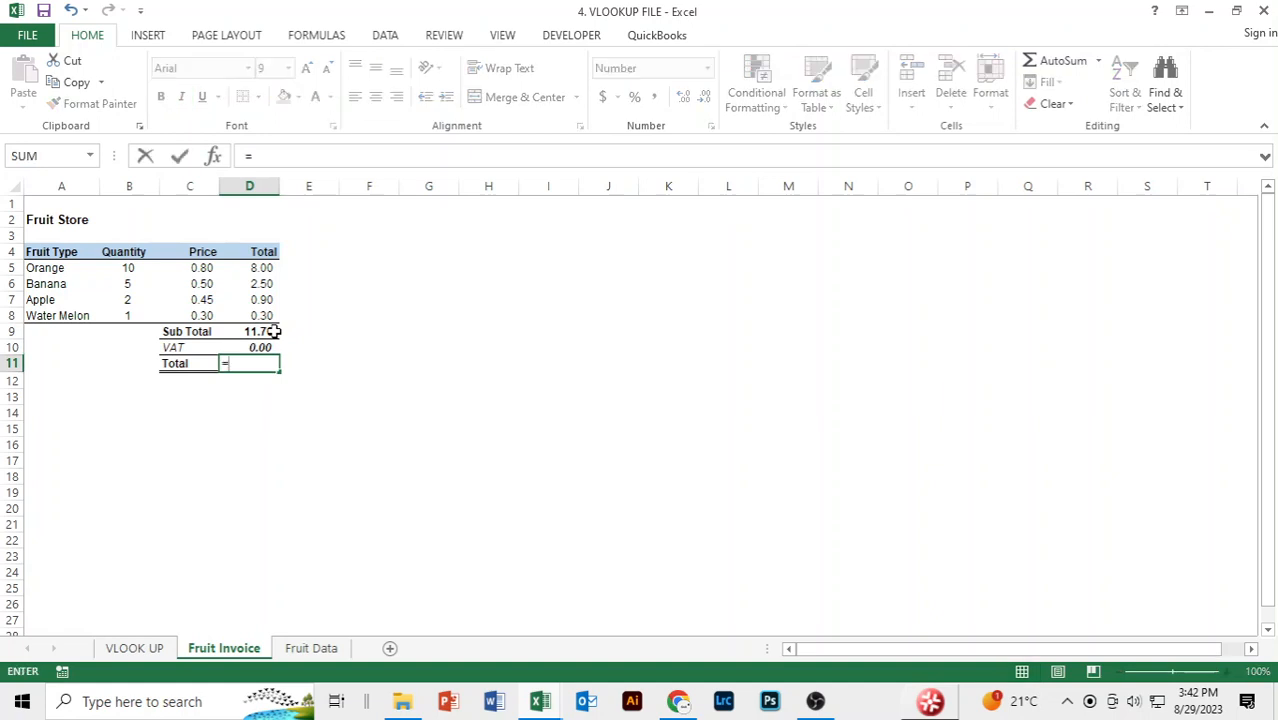
click(273, 331)
key(Up)
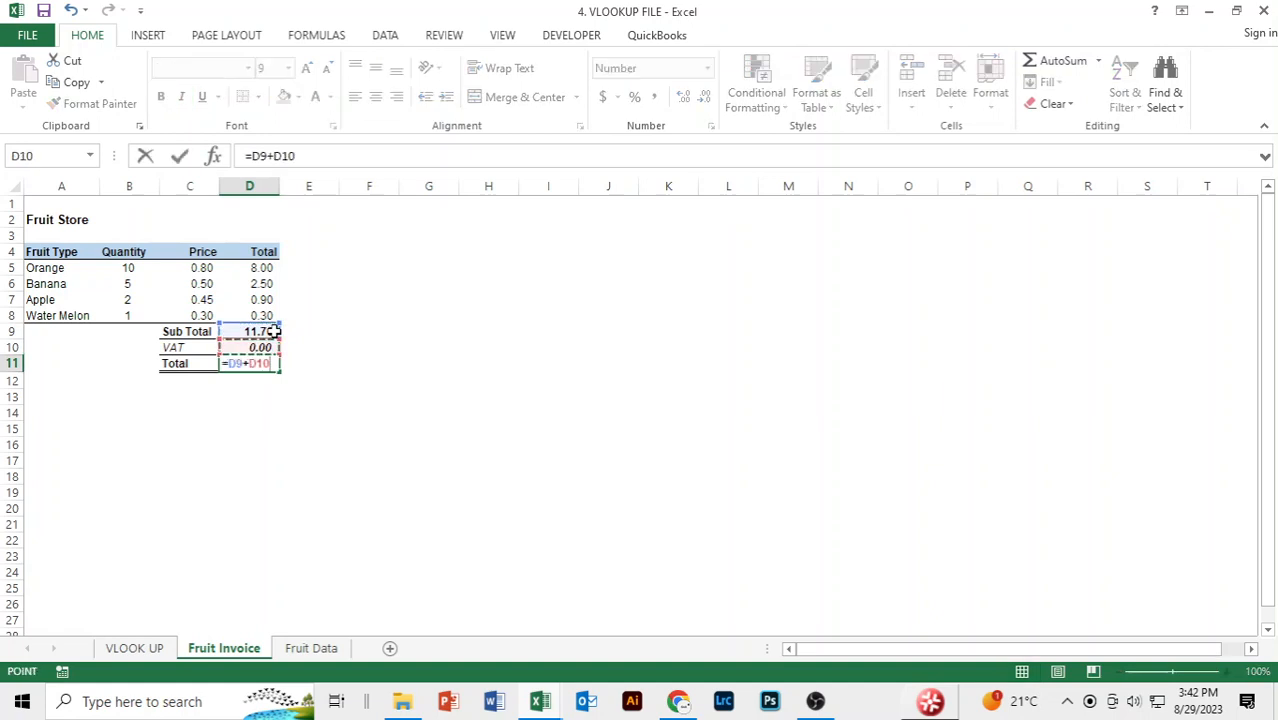
key(Return)
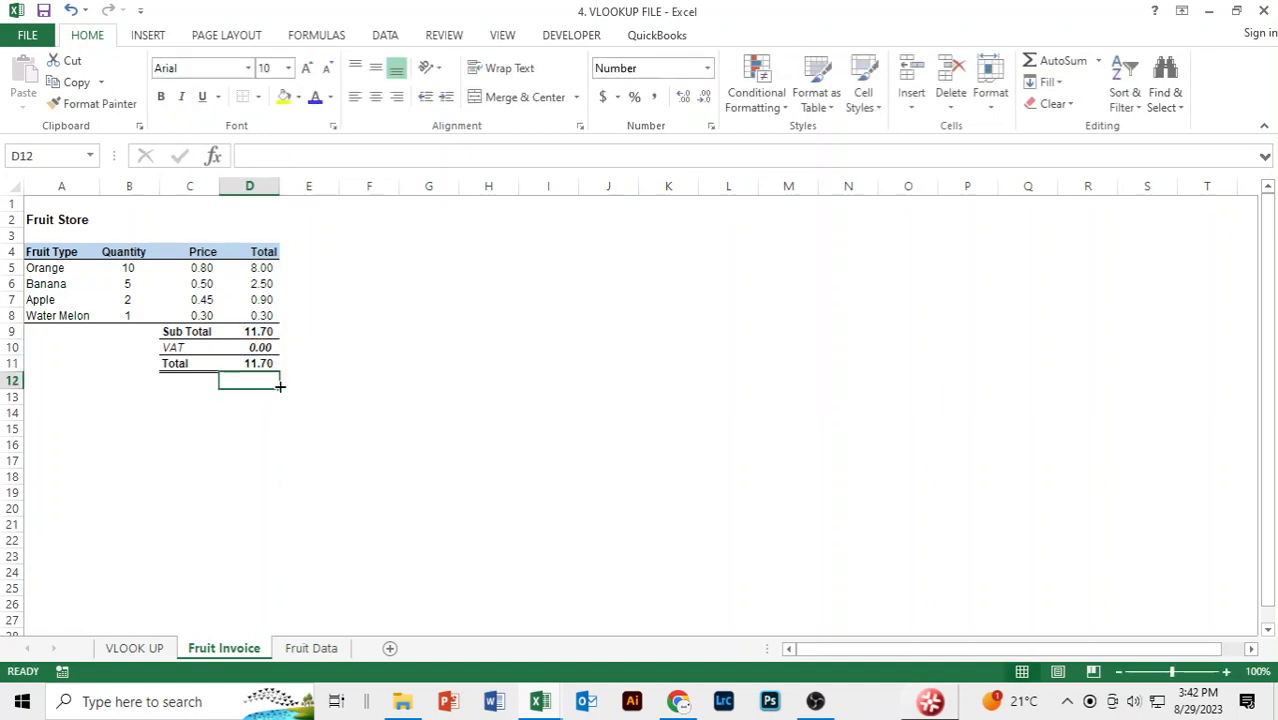
click(313, 446)
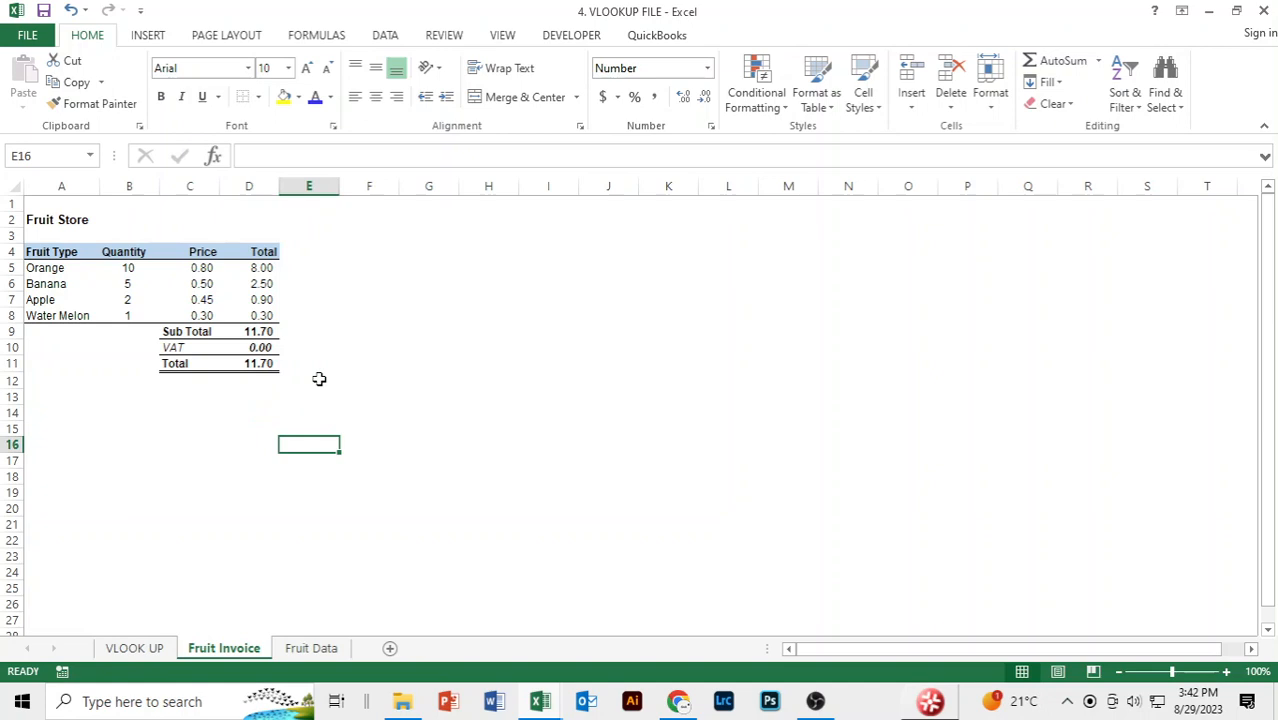